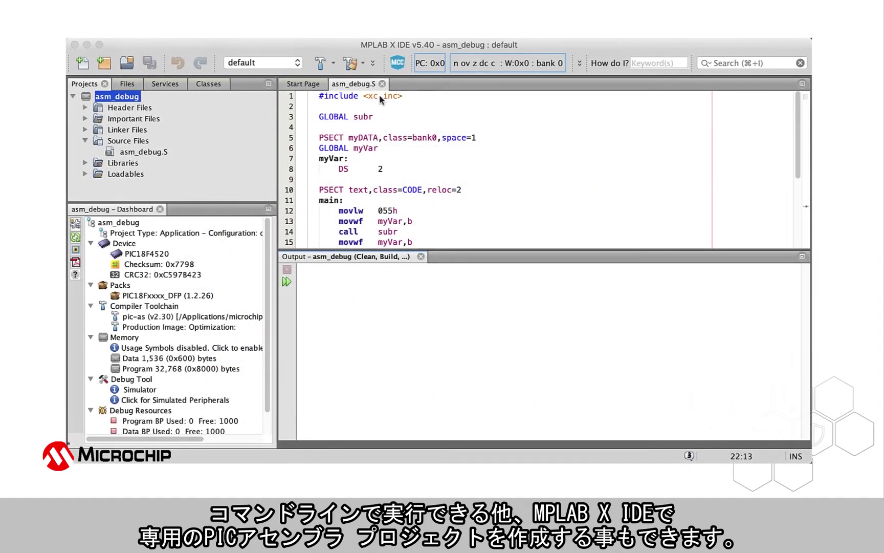
Run Clean and Build on asm_debug to assemble and link asm_debug.S for the PIC18F4520.
click(352, 62)
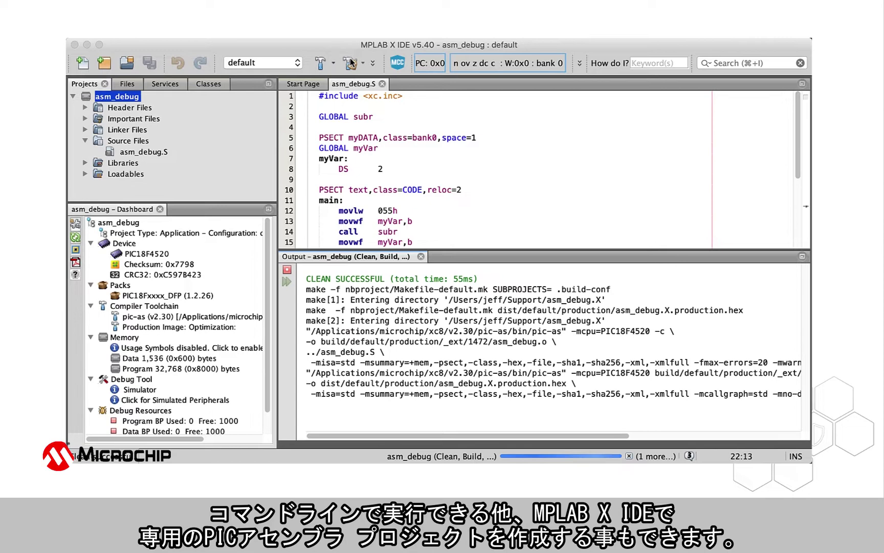